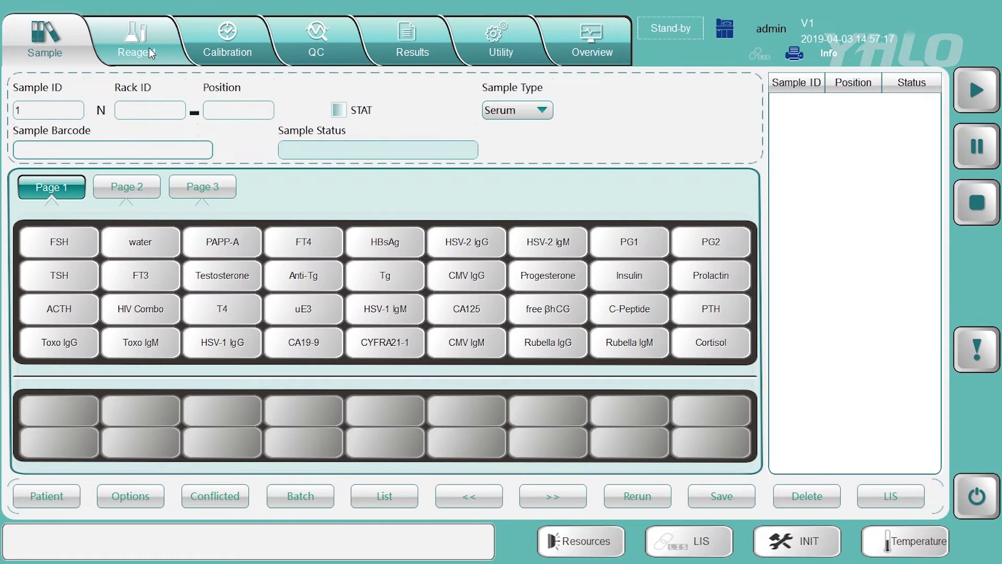
Step: Show the reagent list and confirm the TSH reagent reads Uncalibrated
{"action": "left_click", "coordinate": [149, 49]}
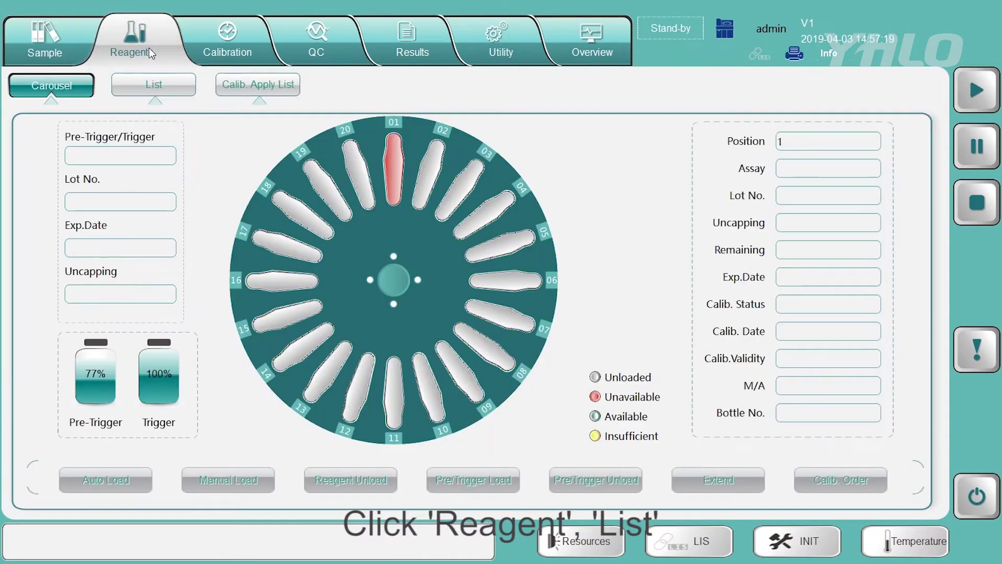
{"action": "left_click", "coordinate": [158, 84]}
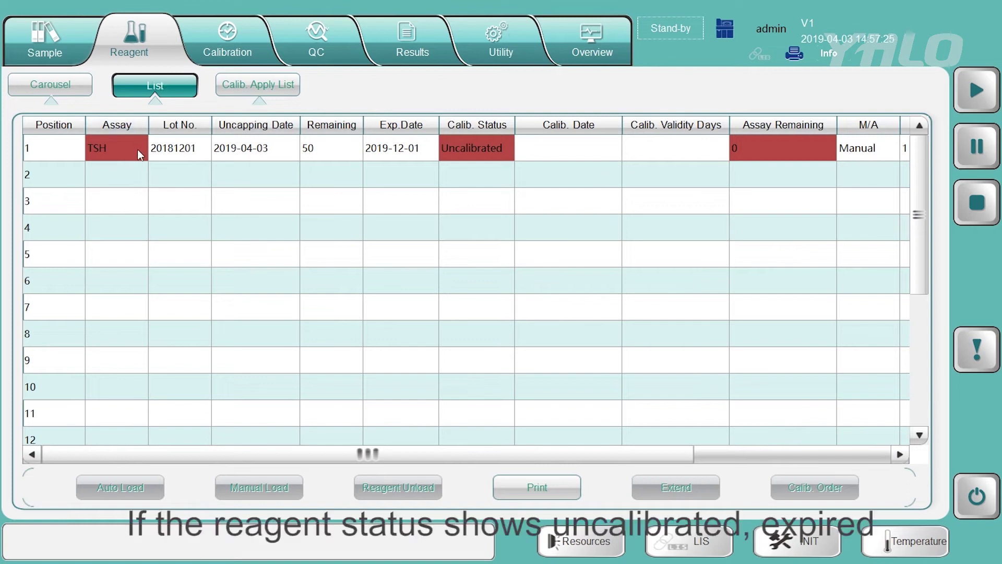
{"action": "left_click", "coordinate": [140, 152]}
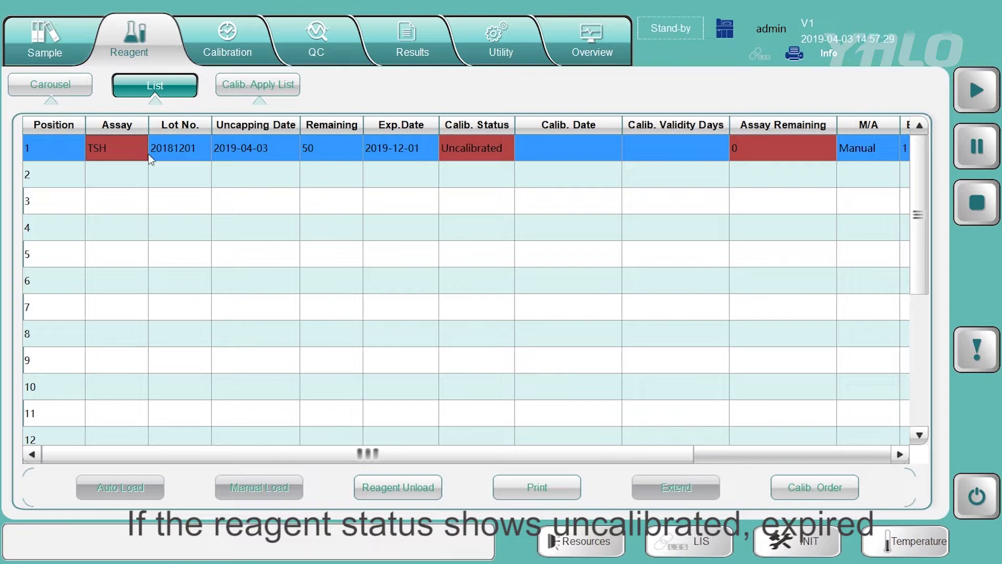
{"action": "left_click", "coordinate": [453, 155]}
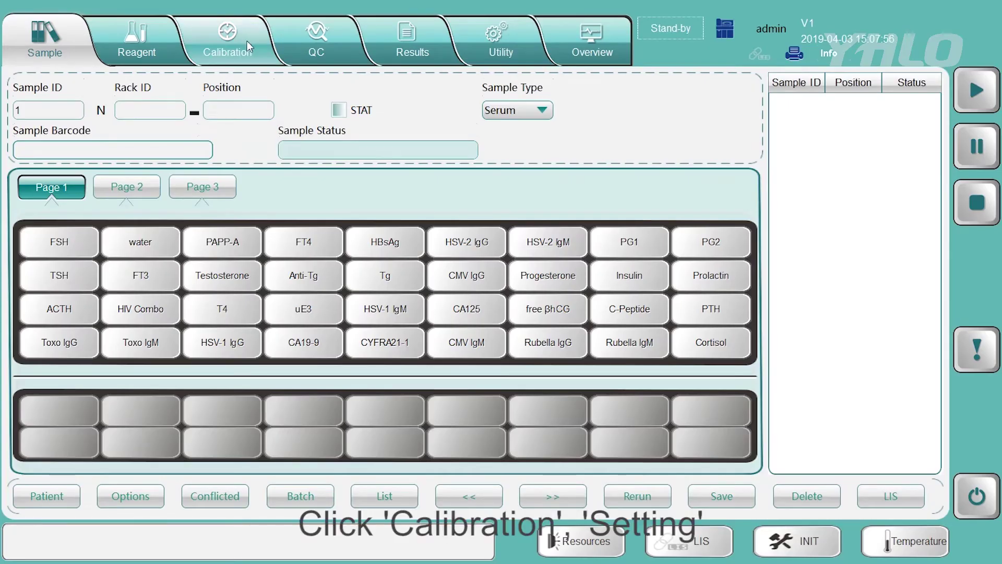
Step: Start registering a new calibrator from the Calibration Setting screen
{"action": "left_click", "coordinate": [258, 53]}
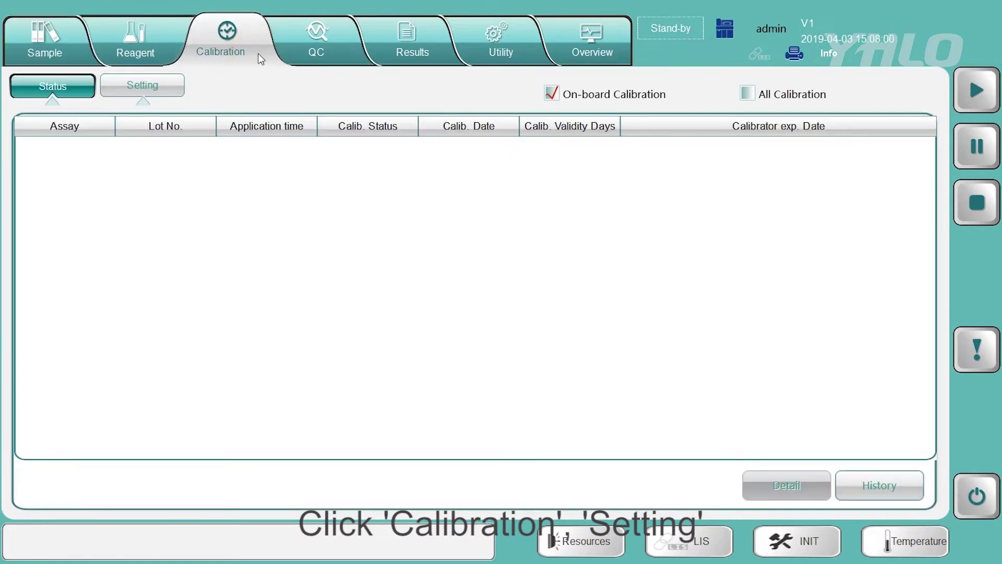
{"action": "left_click", "coordinate": [164, 86]}
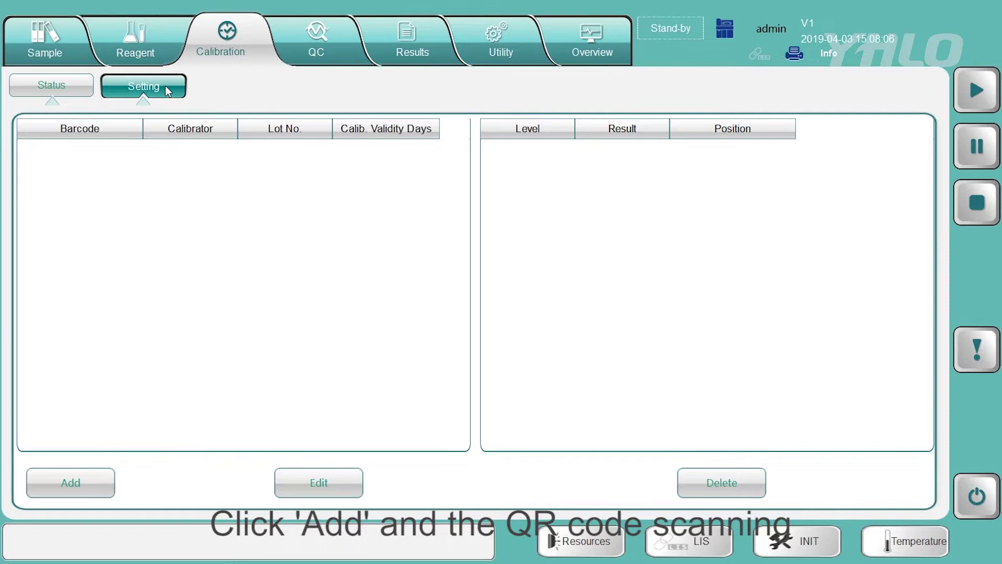
{"action": "left_click", "coordinate": [91, 483]}
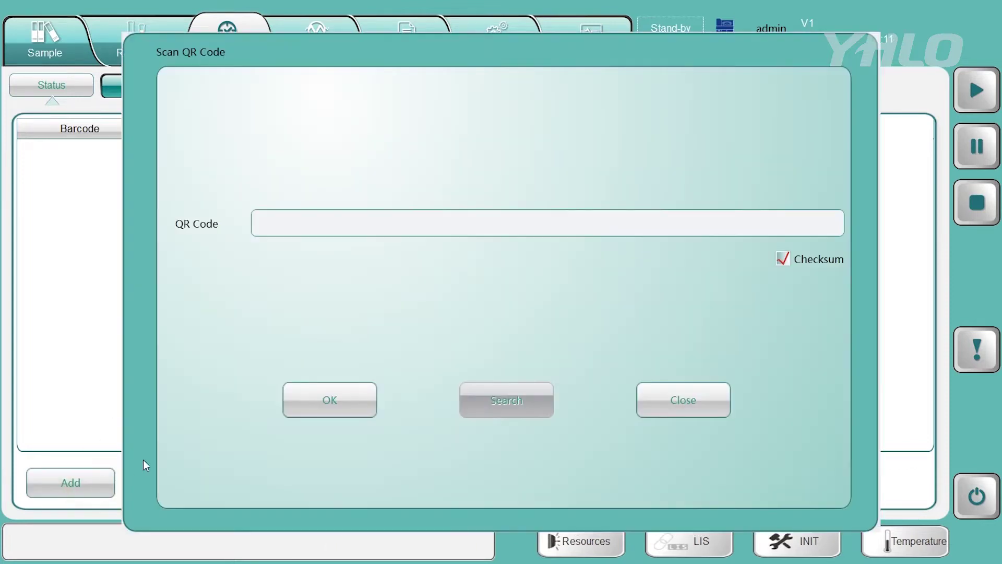
Step: Scan the calibrator QR code and confirm it to fill the TSH lot 20181201 form
{"action": "left_click", "coordinate": [289, 223]}
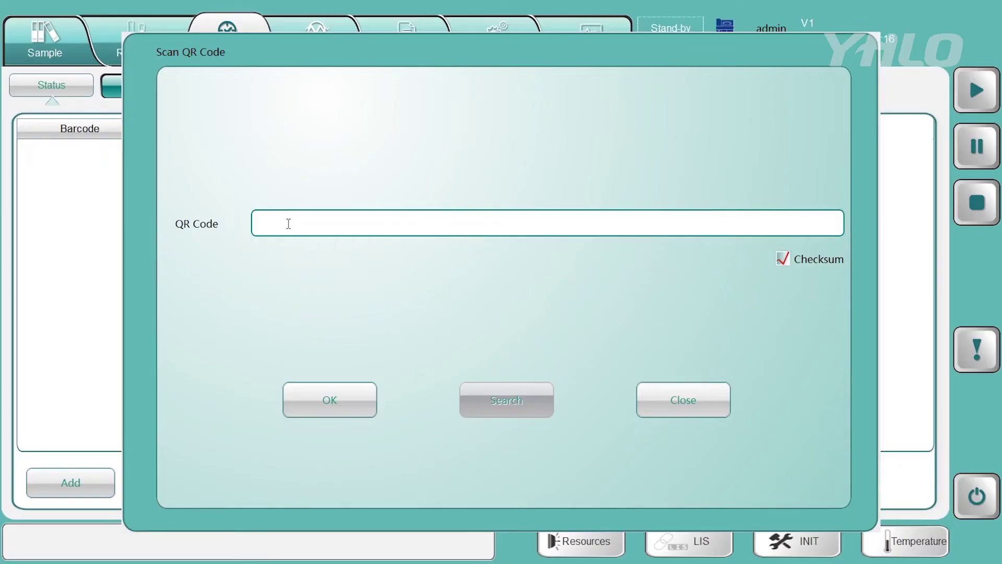
{"action": "left_click", "coordinate": [311, 273]}
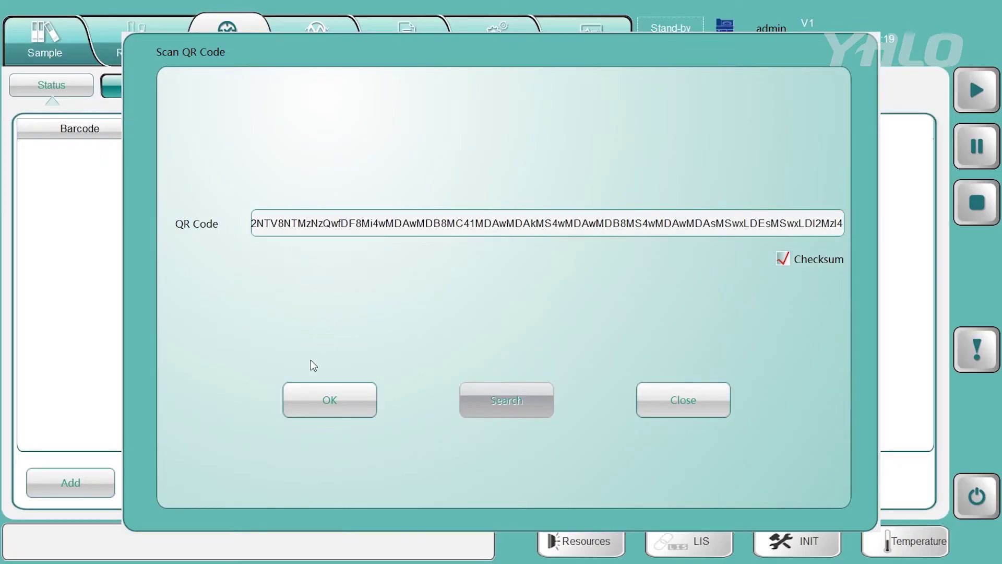
{"action": "left_click", "coordinate": [345, 402]}
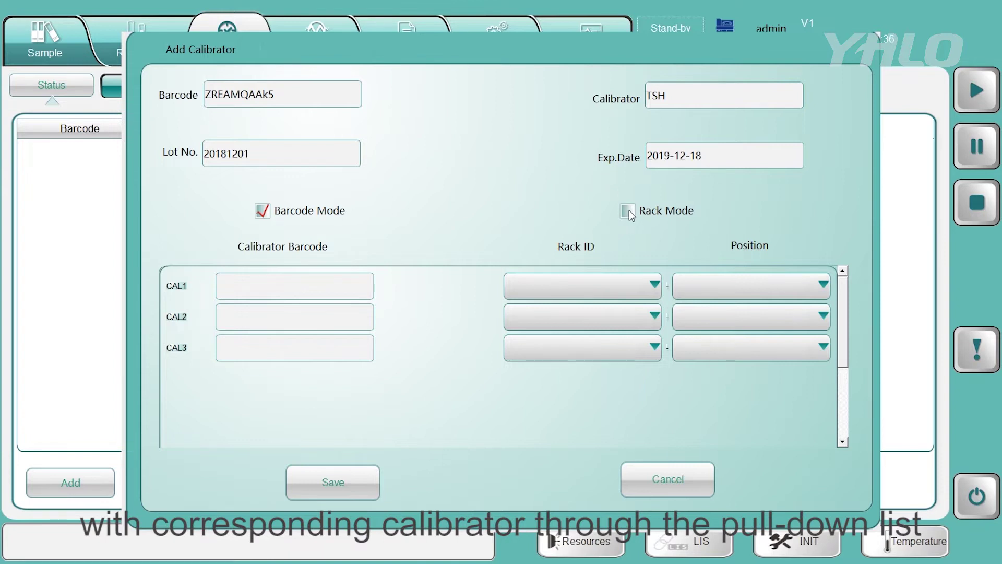
Step: Assign rack S001 with CAL1–CAL3 at positions 1, 2, 3 and save the TSH calibrator
{"action": "left_click", "coordinate": [656, 287]}
{"action": "left_click", "coordinate": [595, 310]}
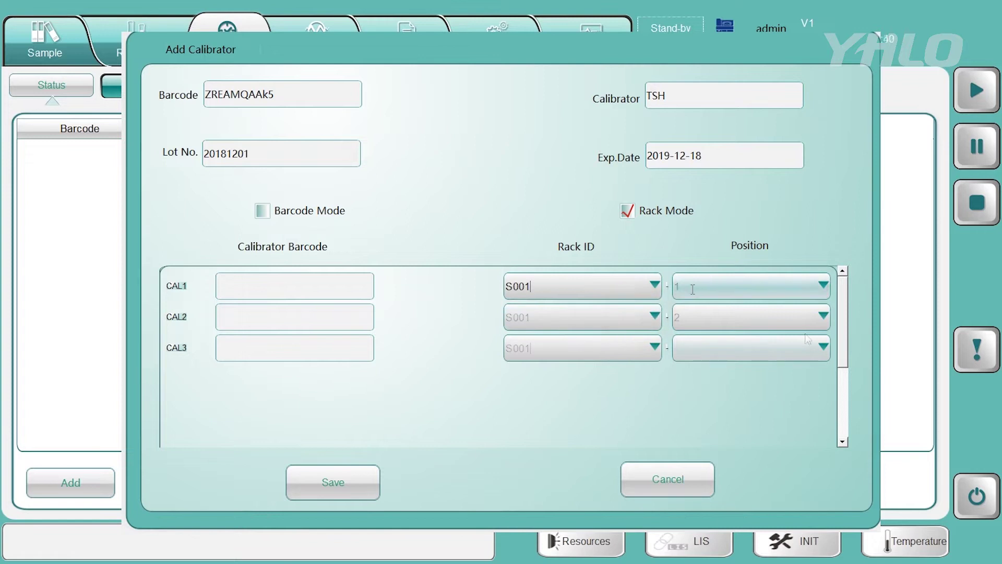
{"action": "left_click", "coordinate": [818, 347]}
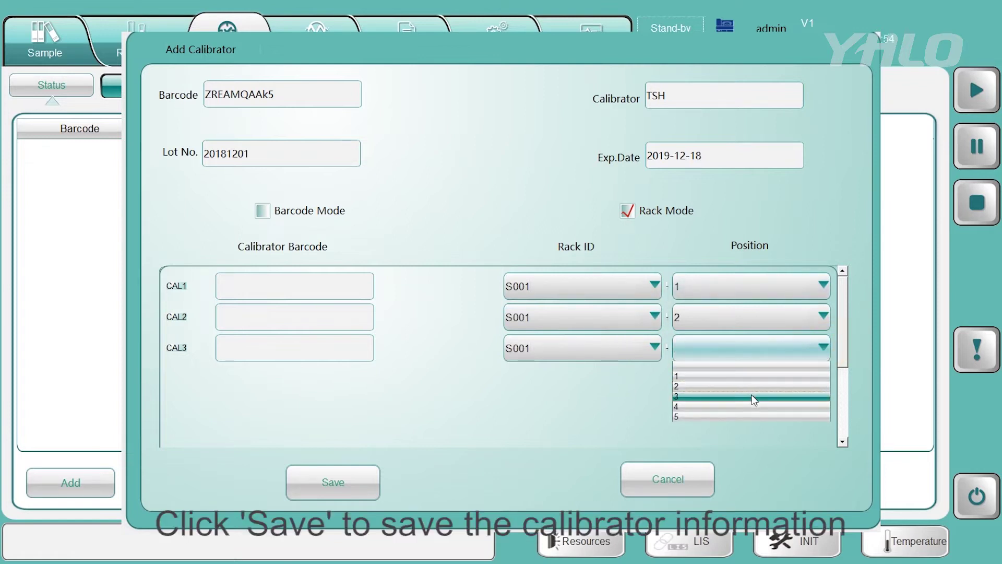
{"action": "left_click", "coordinate": [753, 398]}
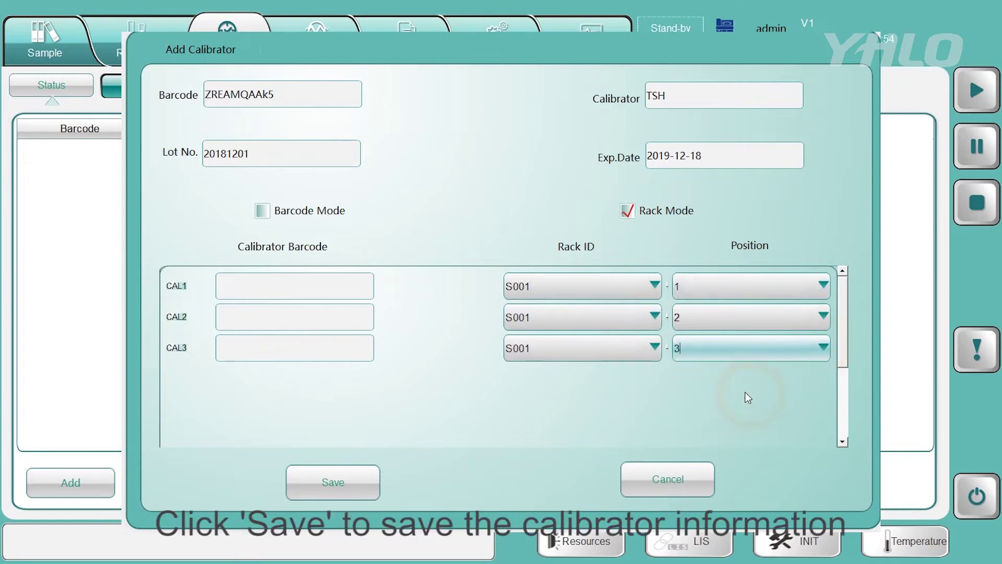
{"action": "left_click", "coordinate": [370, 486]}
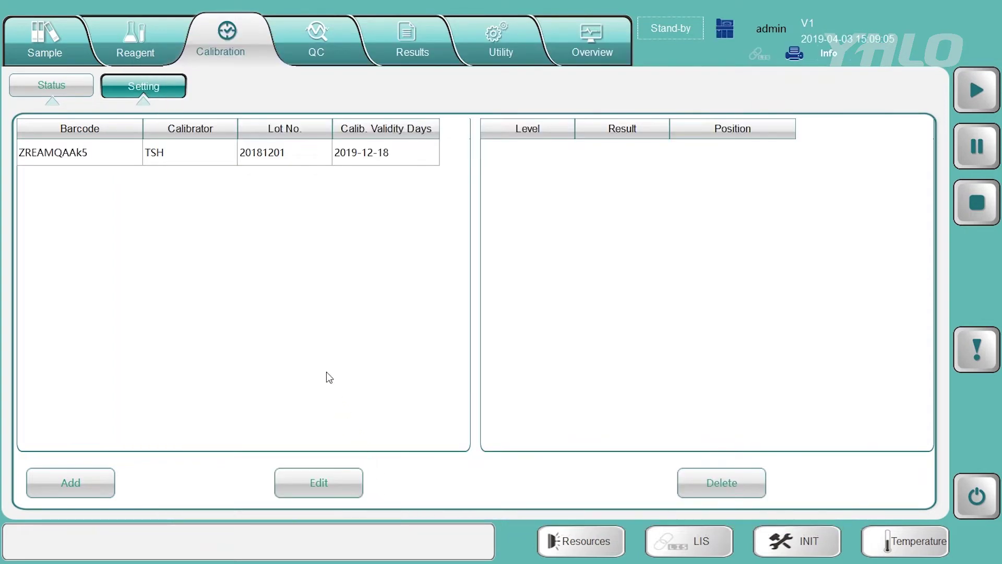
Step: Select the TSH calibrator row to display its CAL1–CAL3 values at S001 positions
{"action": "left_click", "coordinate": [202, 157]}
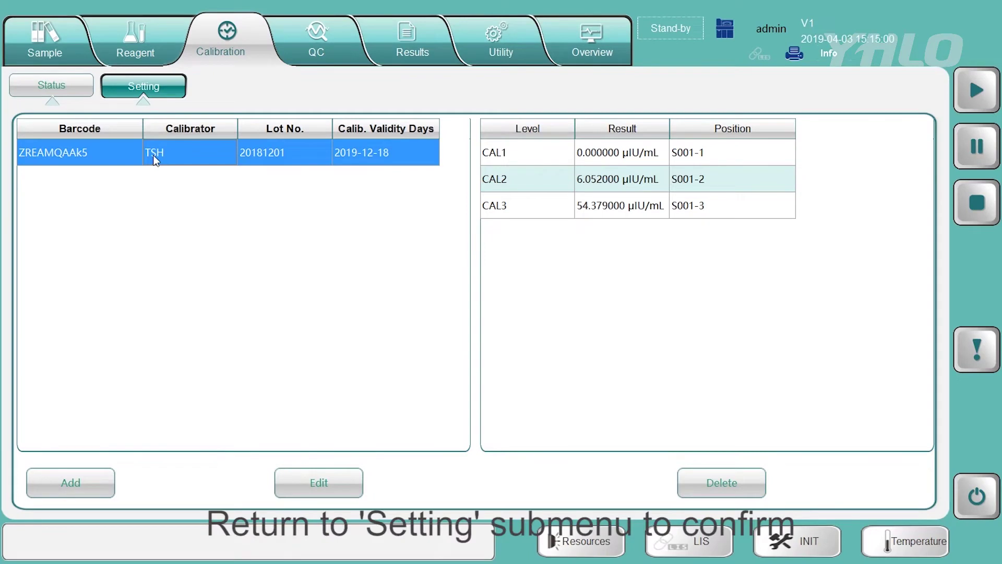
{"action": "left_click", "coordinate": [719, 156]}
{"action": "left_click", "coordinate": [726, 179]}
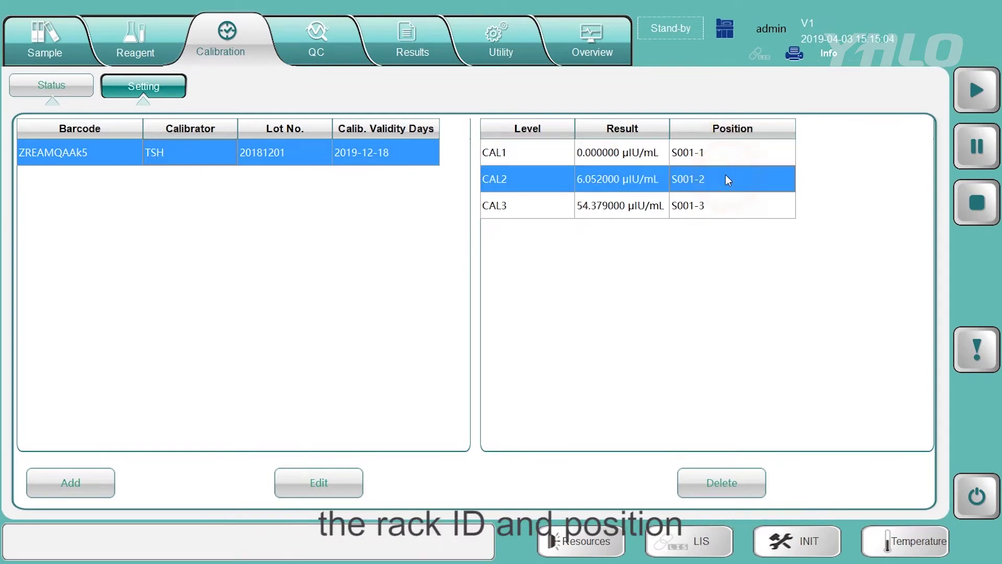
{"action": "left_click", "coordinate": [724, 209]}
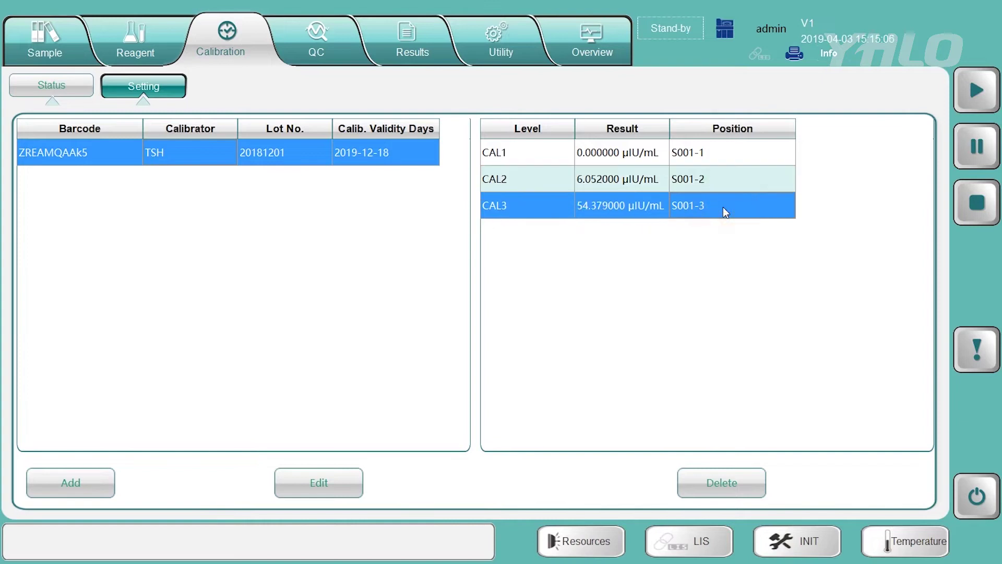
{"action": "left_click", "coordinate": [353, 483]}
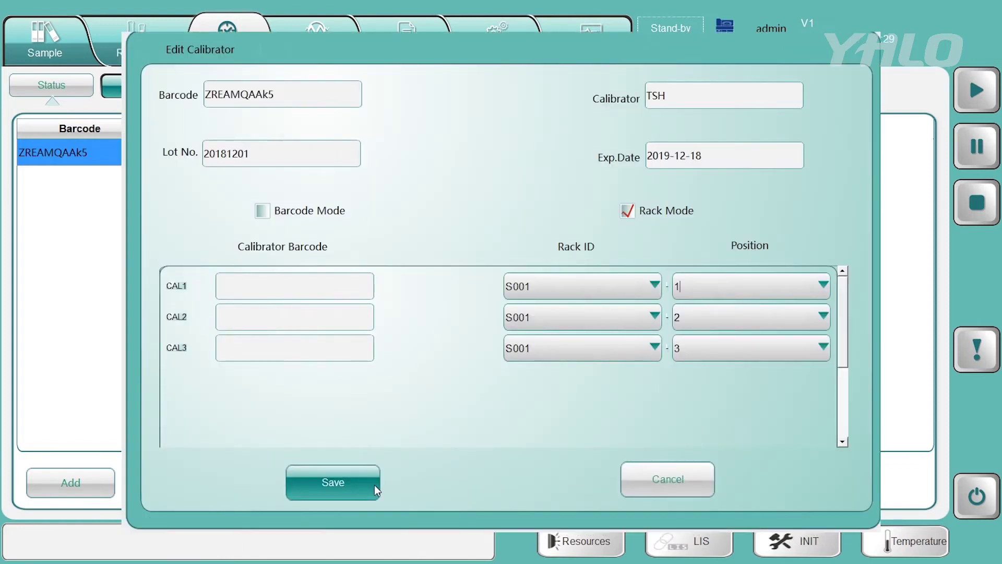
{"action": "left_click", "coordinate": [823, 287]}
{"action": "left_click", "coordinate": [823, 288]}
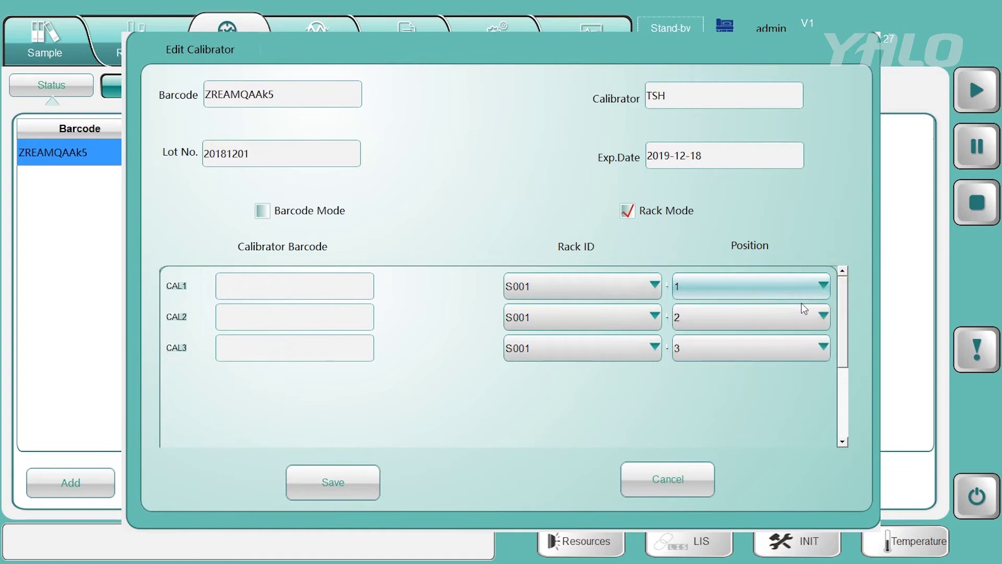
{"action": "left_click", "coordinate": [375, 485]}
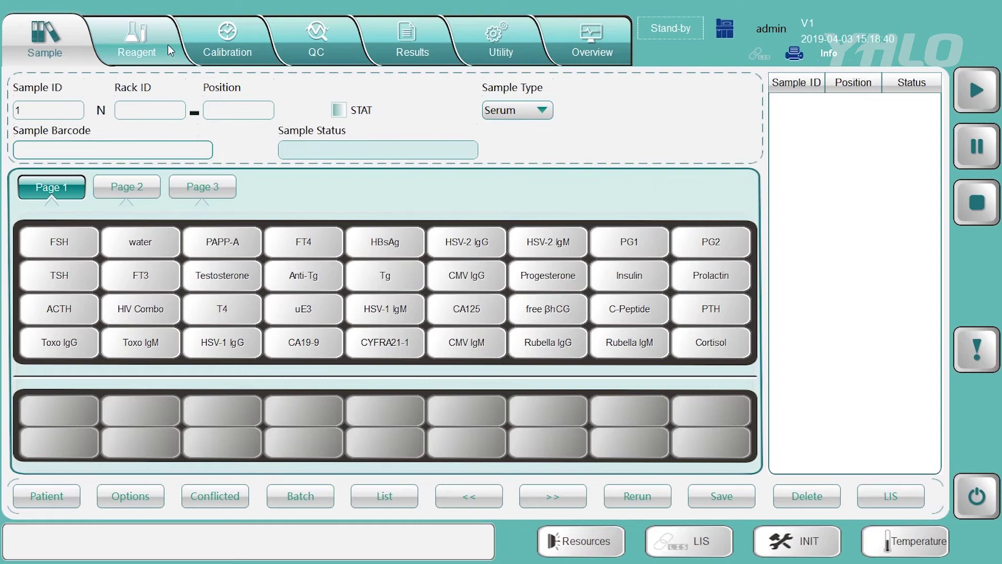
Step: Order calibration for the TSH reagent from the reagent list and confirm its status is Ordered
{"action": "left_click", "coordinate": [168, 45]}
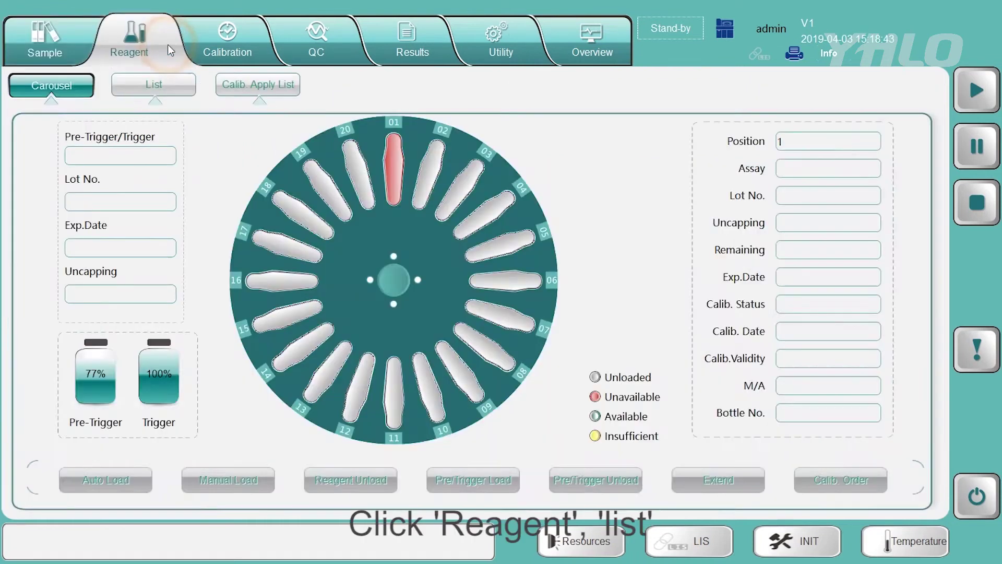
{"action": "left_click", "coordinate": [180, 88]}
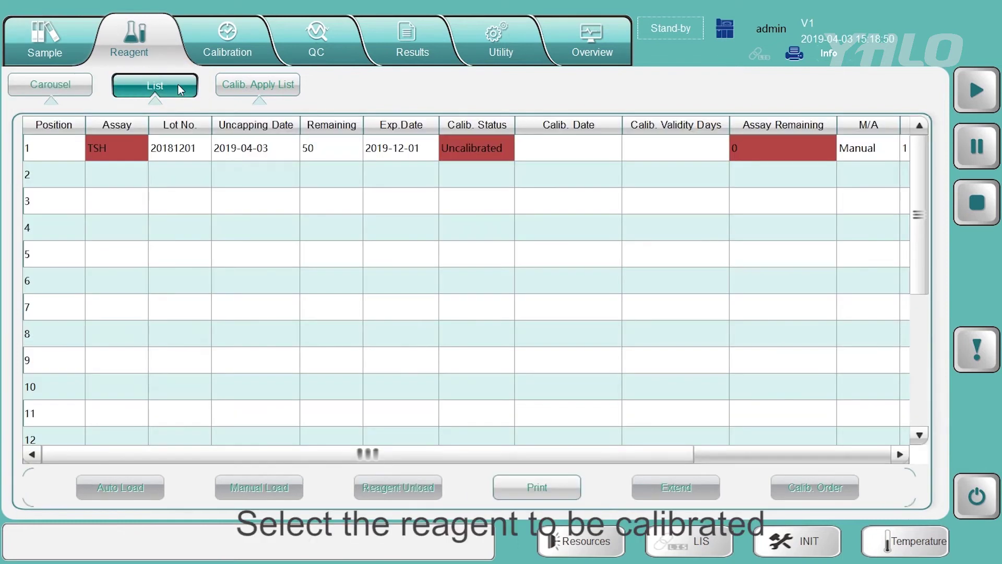
{"action": "left_click", "coordinate": [121, 150]}
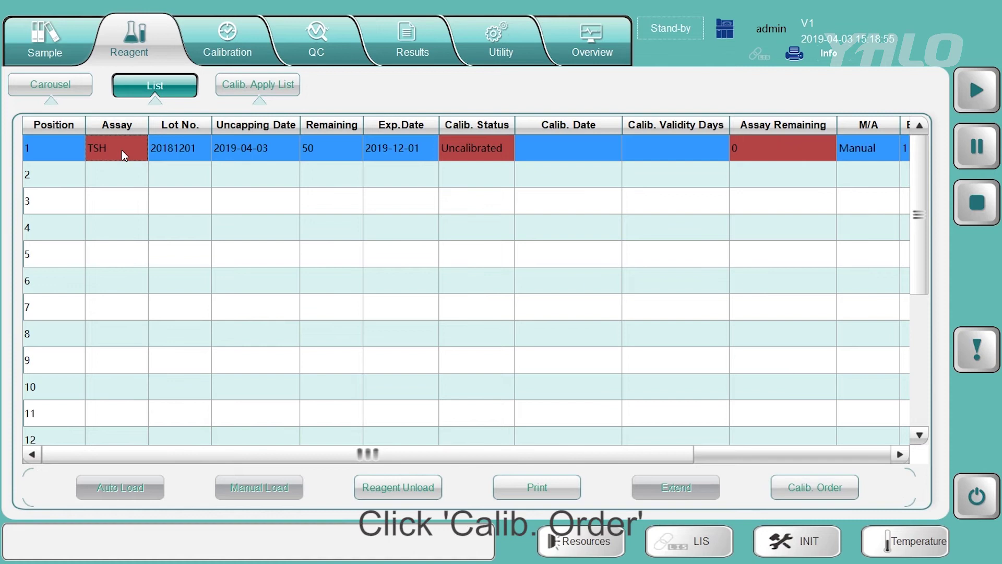
{"action": "left_click", "coordinate": [844, 492]}
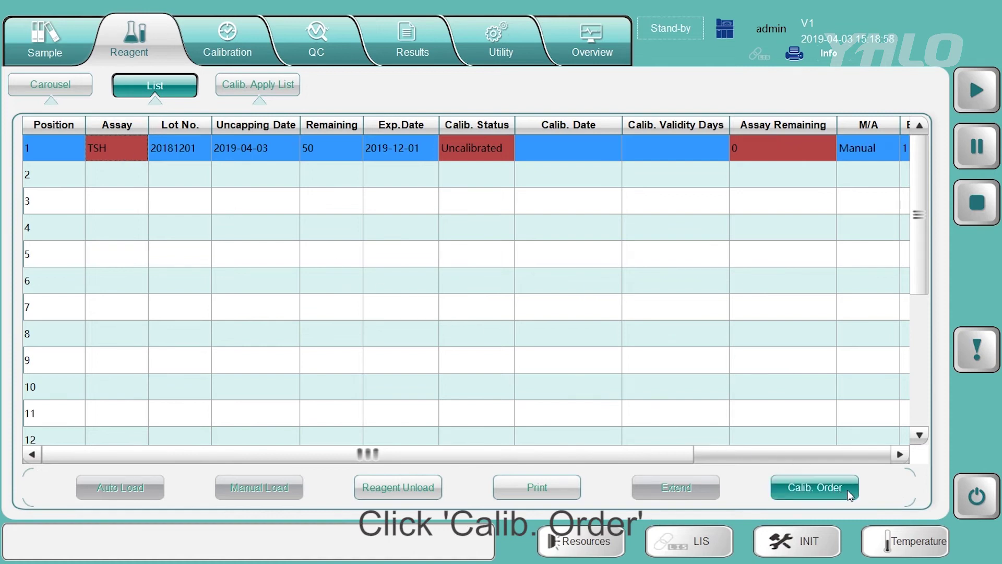
{"action": "left_click", "coordinate": [847, 490]}
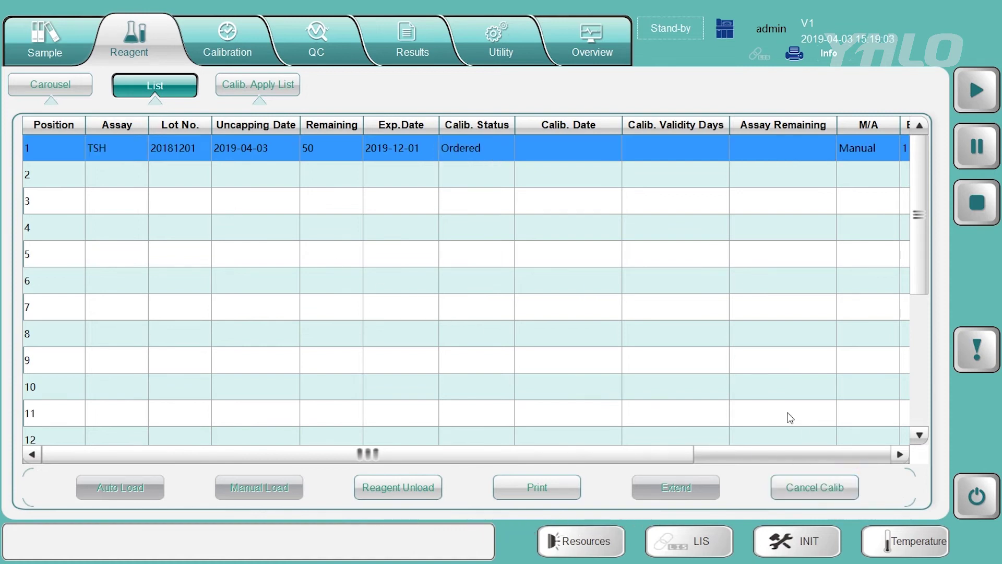
{"action": "left_click", "coordinate": [475, 160]}
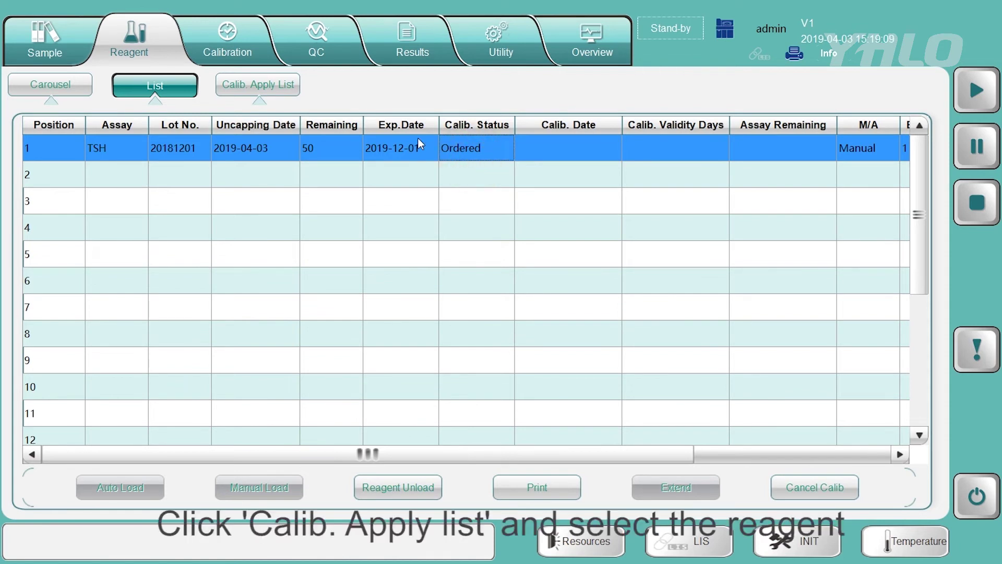
Step: Select the TSH order in the Calib. Apply List and start the analyzer run
{"action": "left_click", "coordinate": [293, 88]}
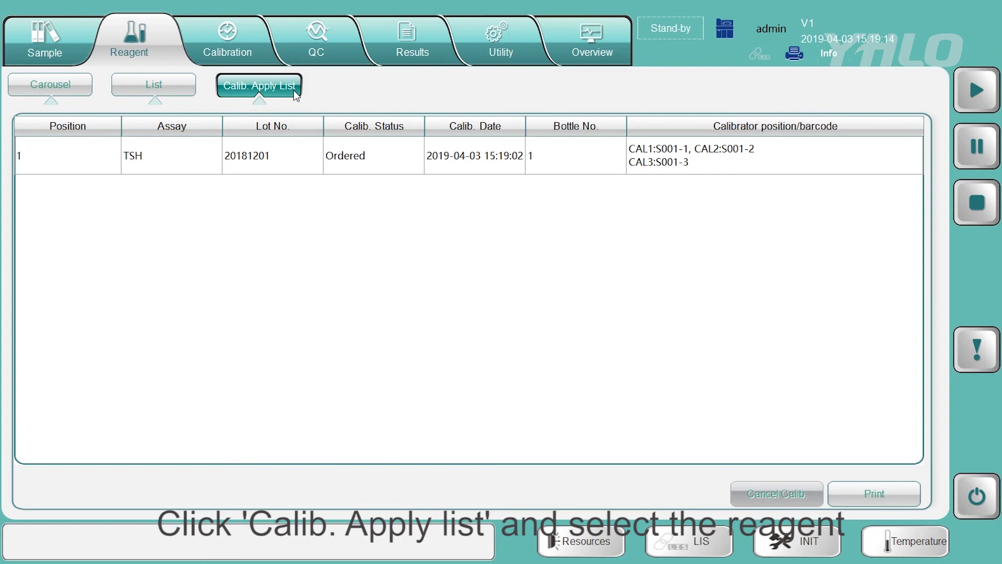
{"action": "left_click", "coordinate": [201, 164]}
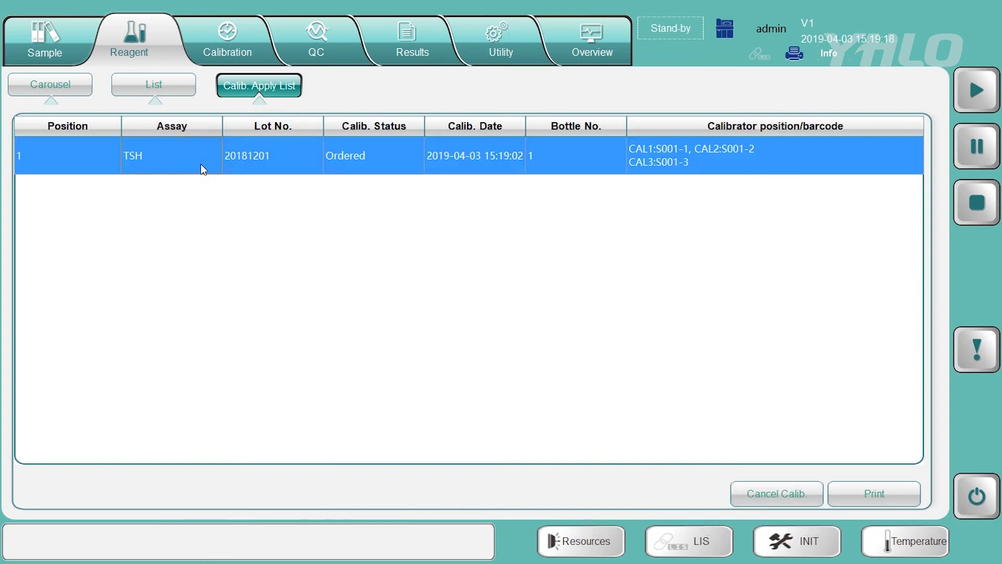
{"action": "left_click", "coordinate": [976, 91]}
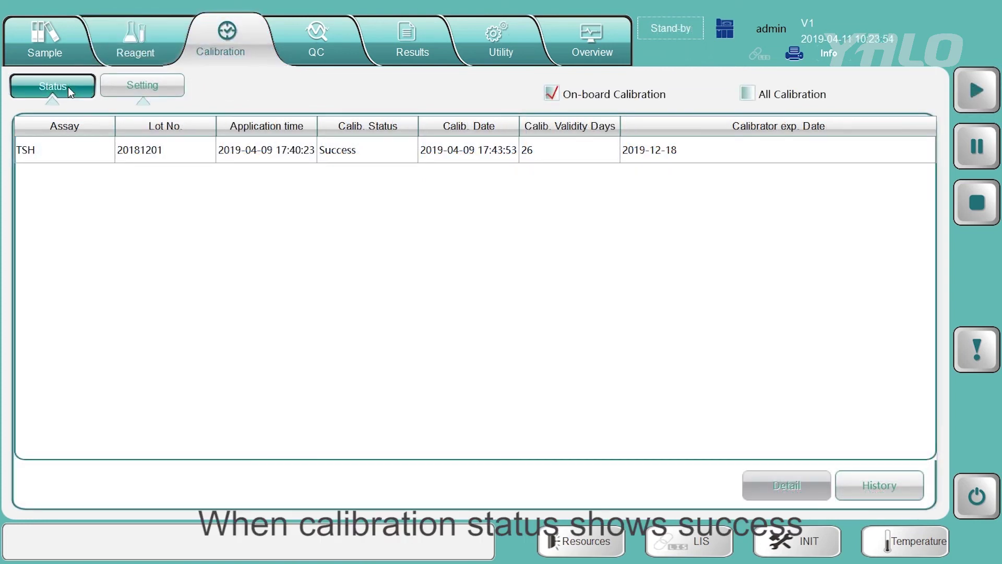
Step: Select the successful TSH calibration in Status and request its details
{"action": "left_click", "coordinate": [64, 148]}
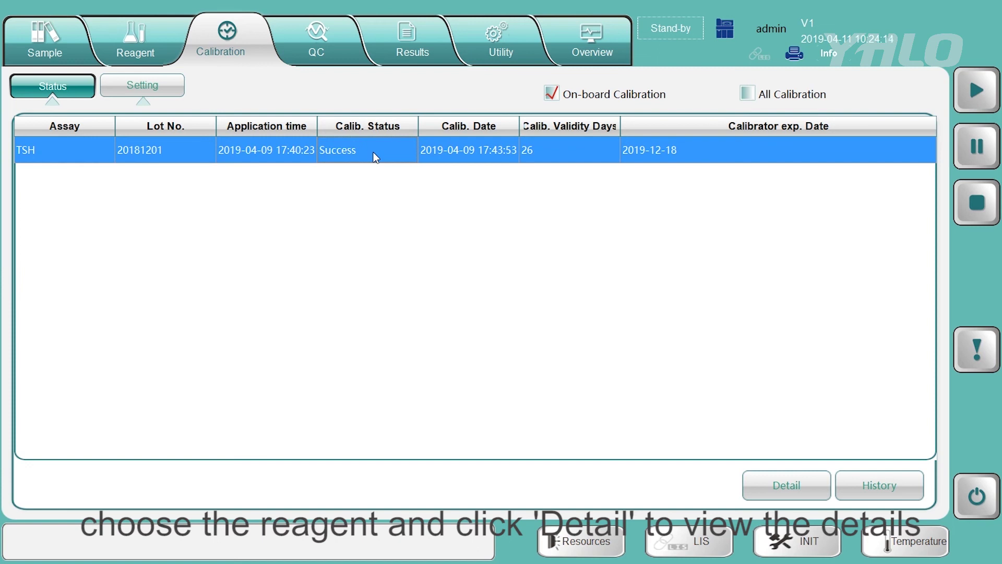
{"action": "left_click", "coordinate": [798, 485]}
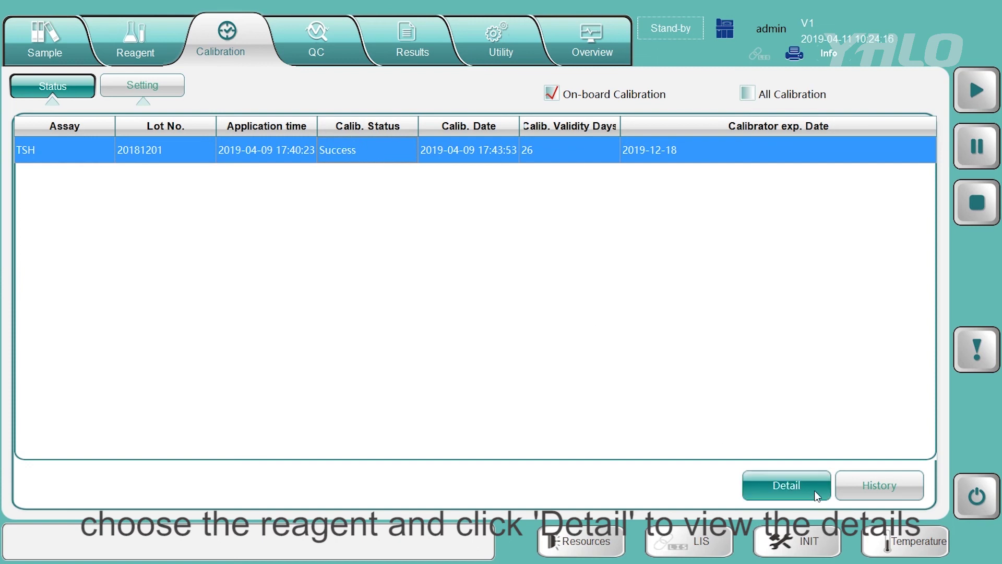